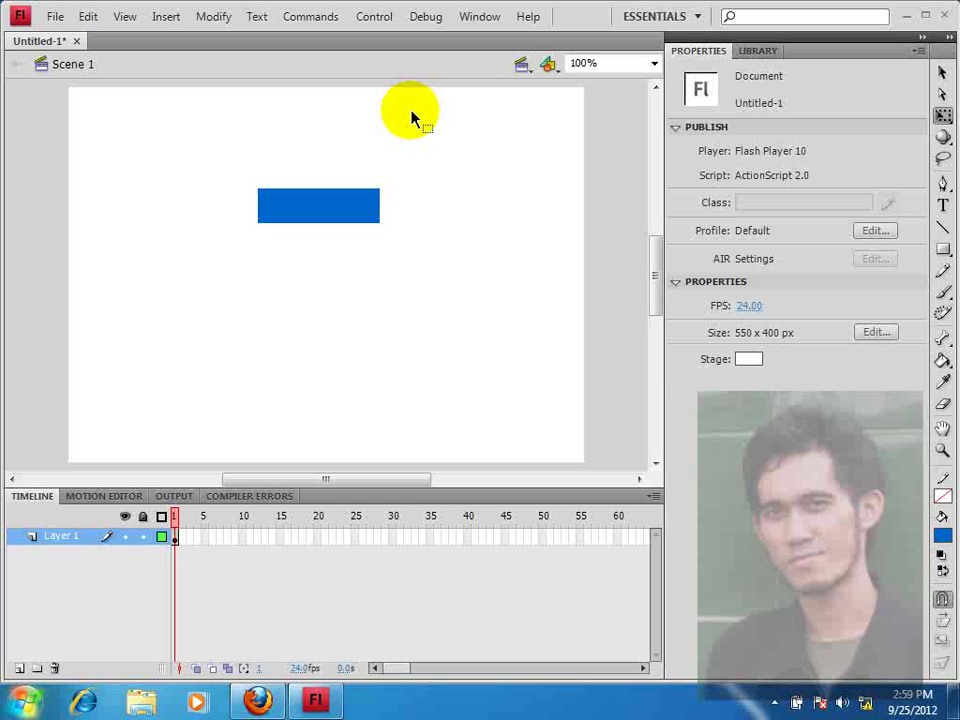
Create a new Flash File (ActionScript 2.0) document
click(55, 17)
click(65, 40)
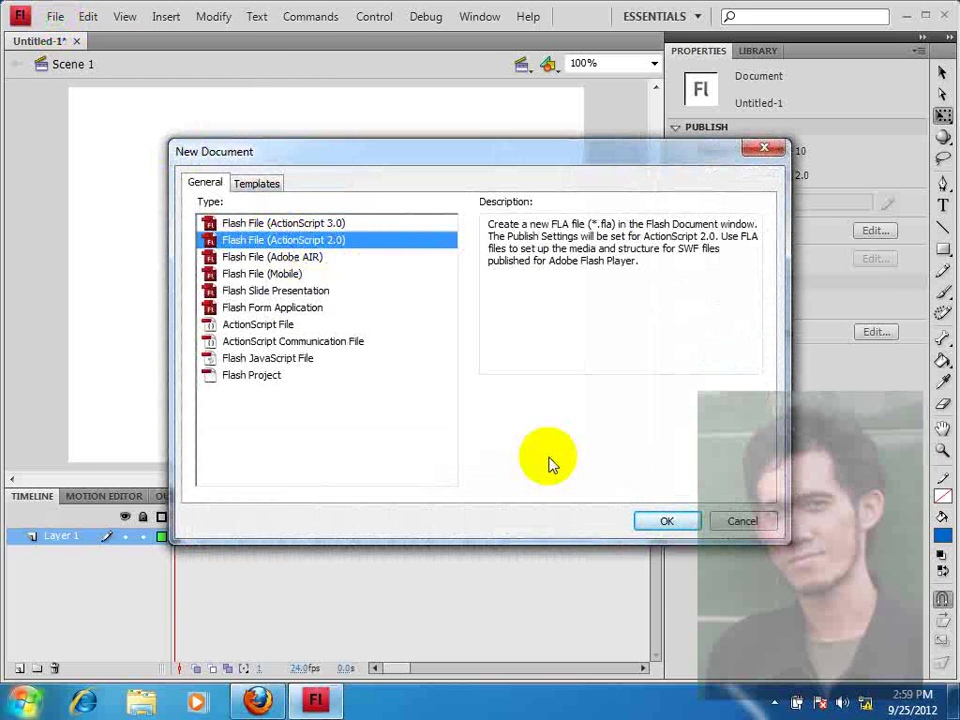
click(664, 522)
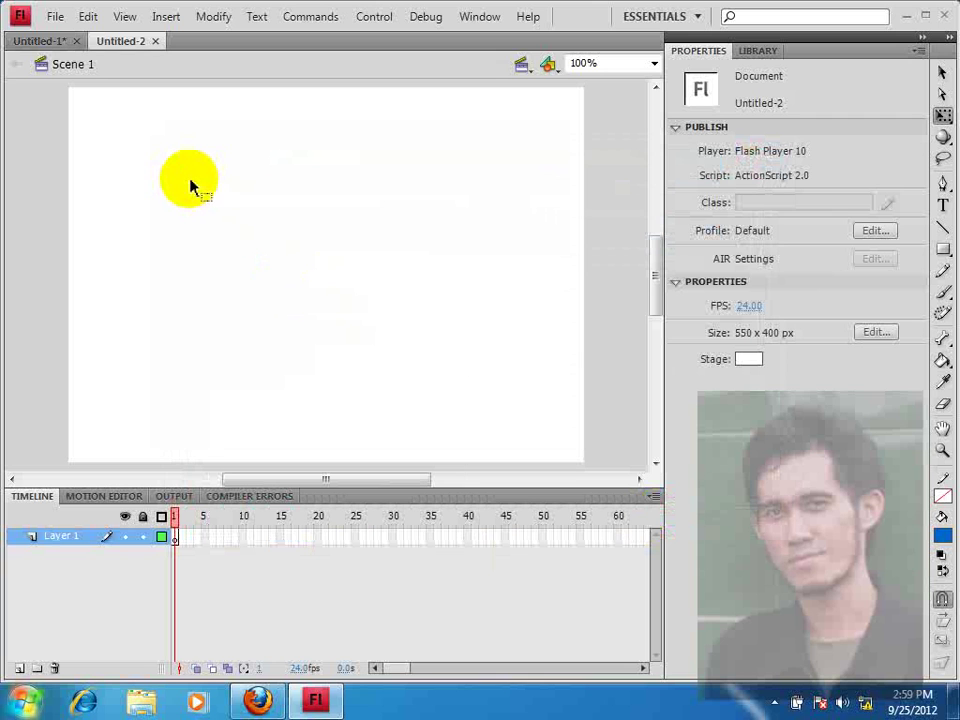
Import Koala.jpg from the Sample Pictures folder onto the stage
click(58, 20)
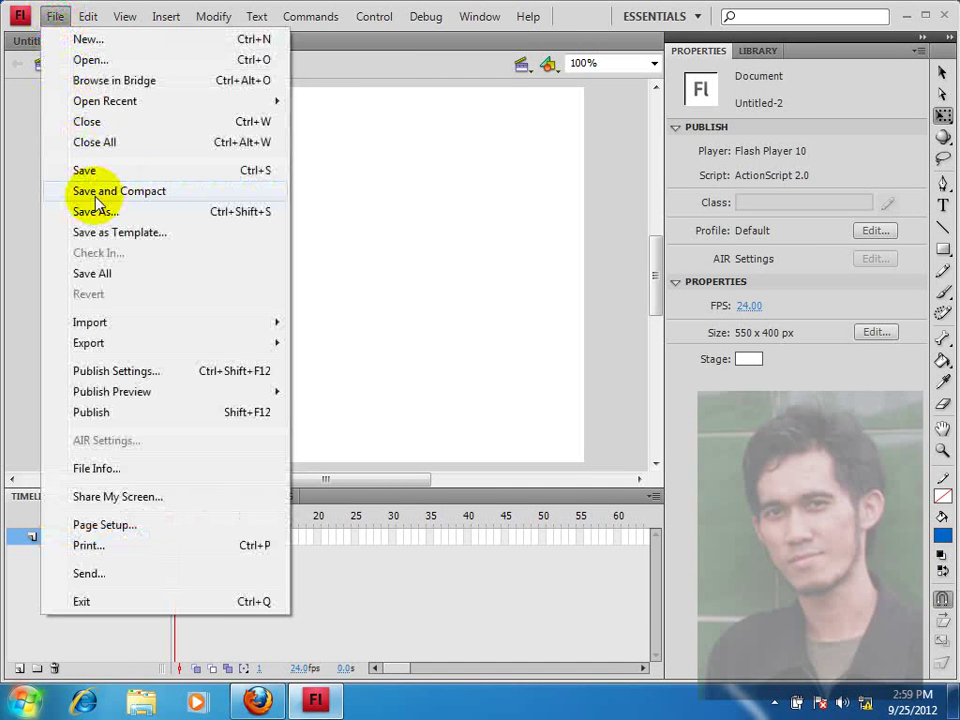
mouse_move(161, 328)
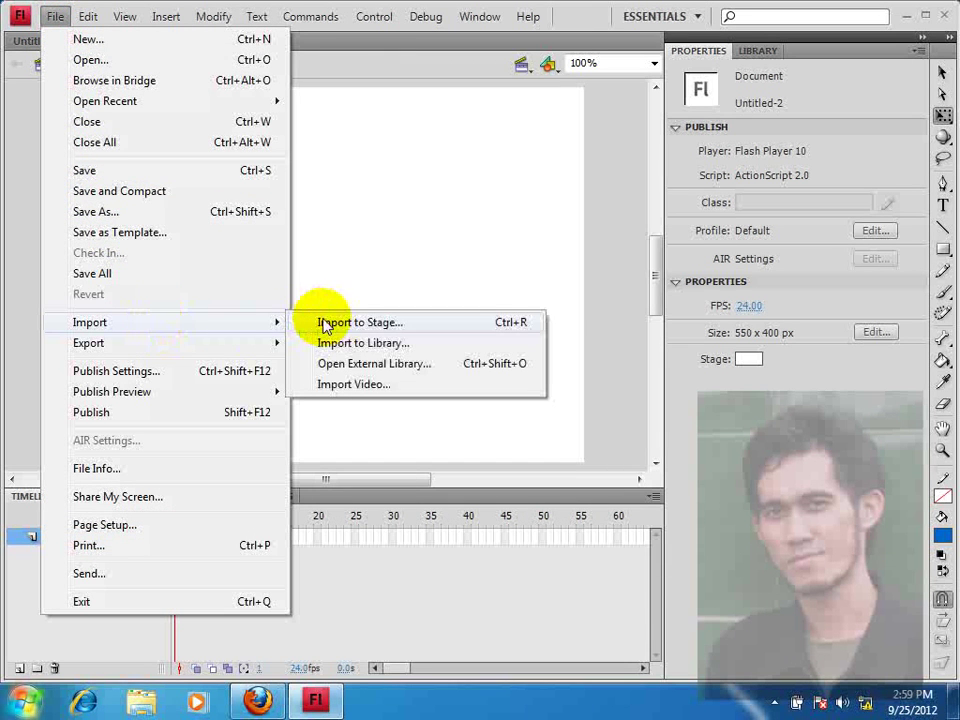
click(386, 324)
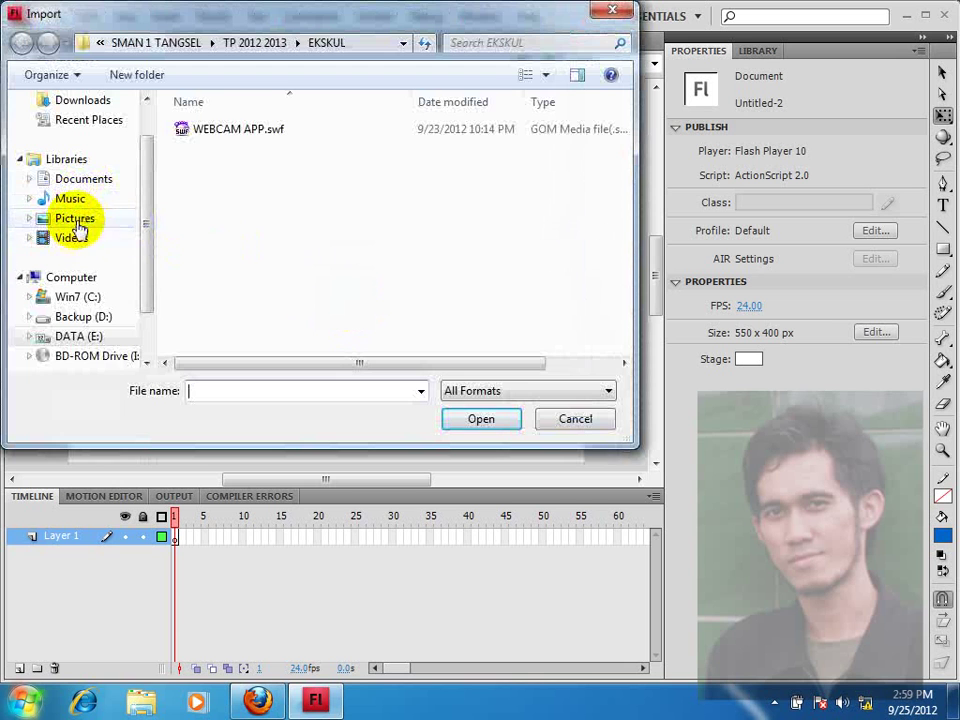
click(78, 221)
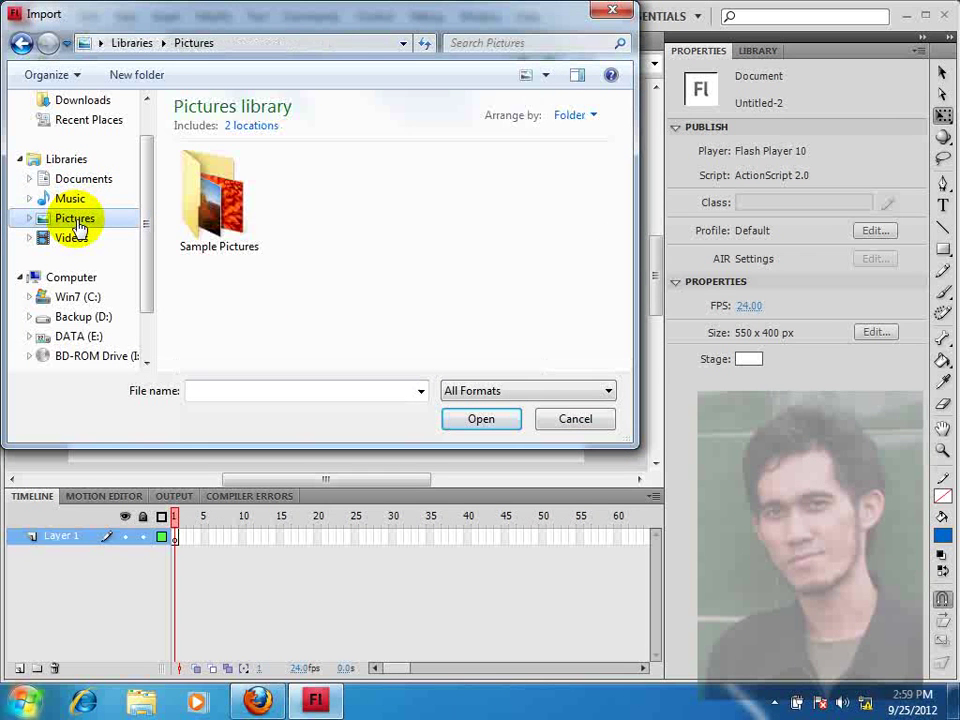
double_click(205, 212)
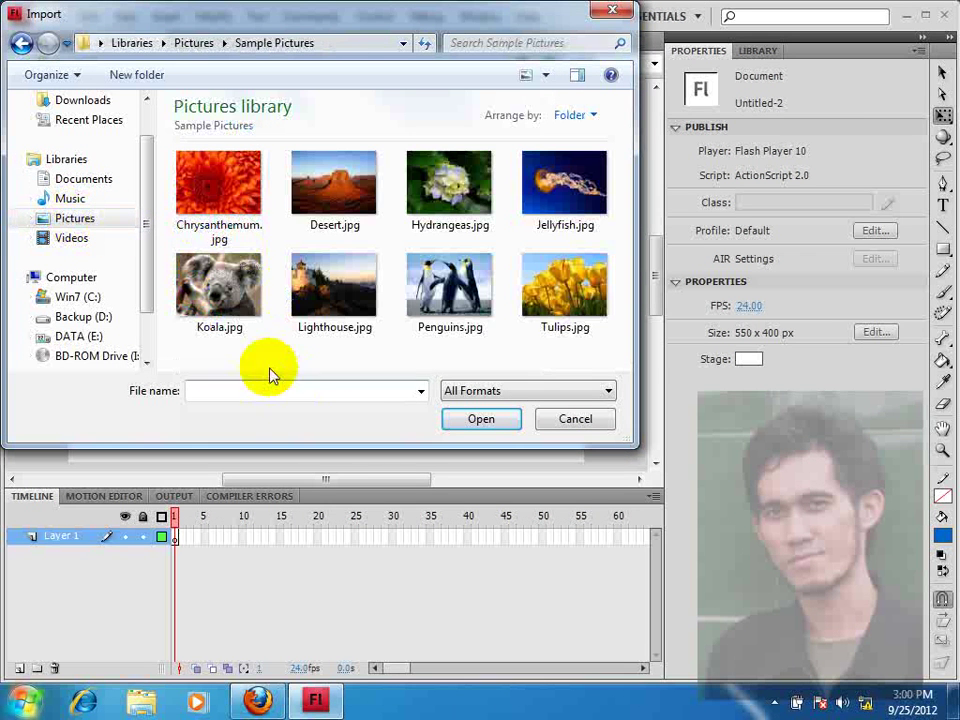
click(210, 292)
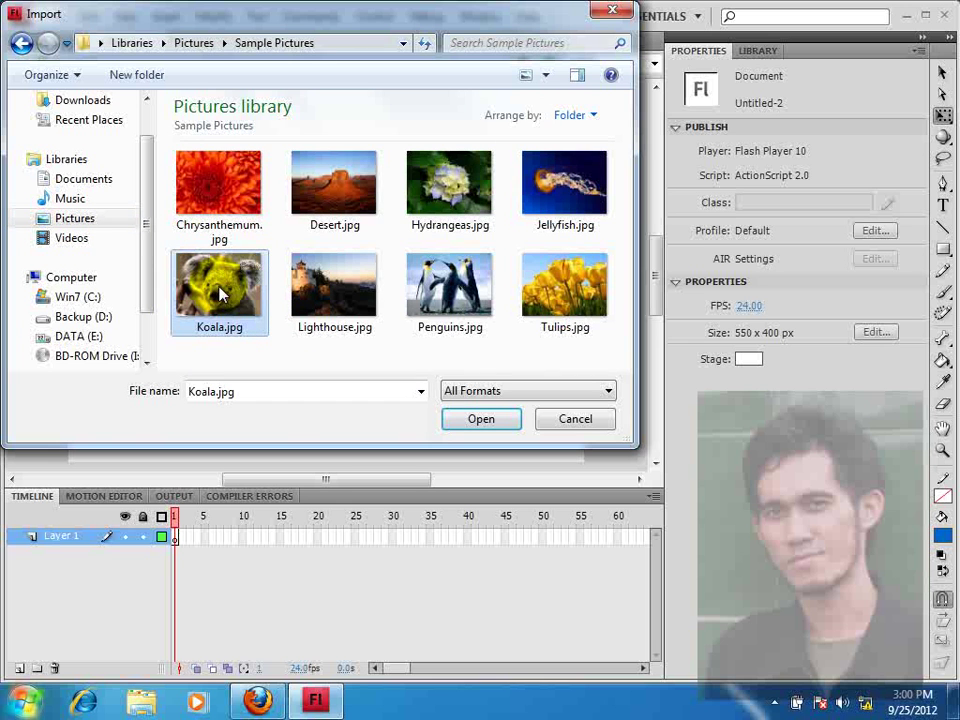
click(485, 420)
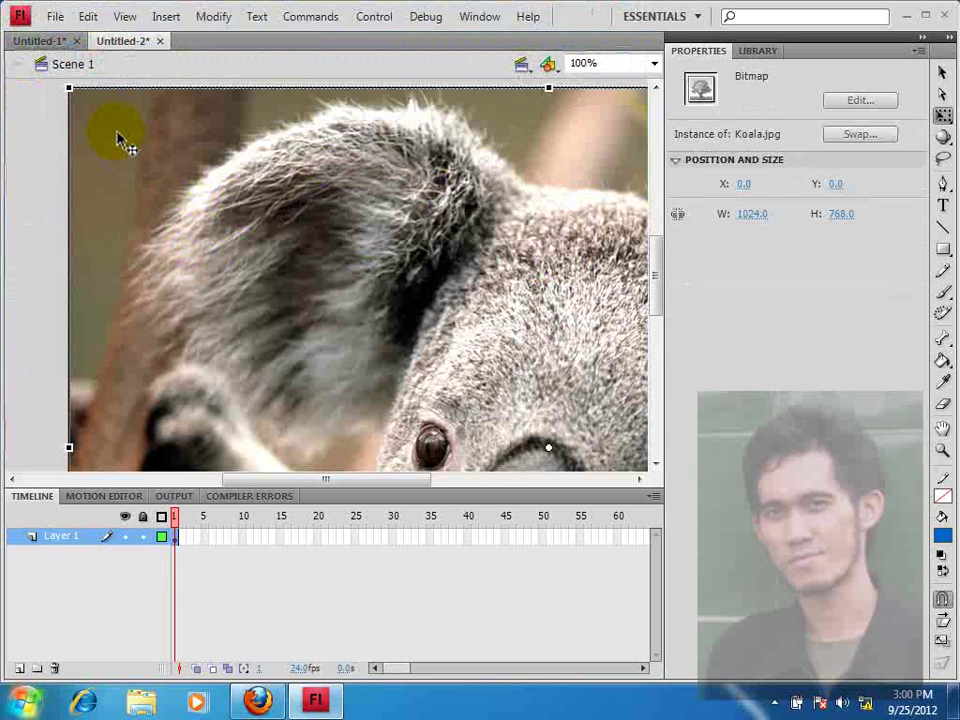
Scale the koala picture down to about 124 x 93 px and place it at about X 175, Y 102
drag(70, 88, 430, 358)
drag(482, 403, 220, 169)
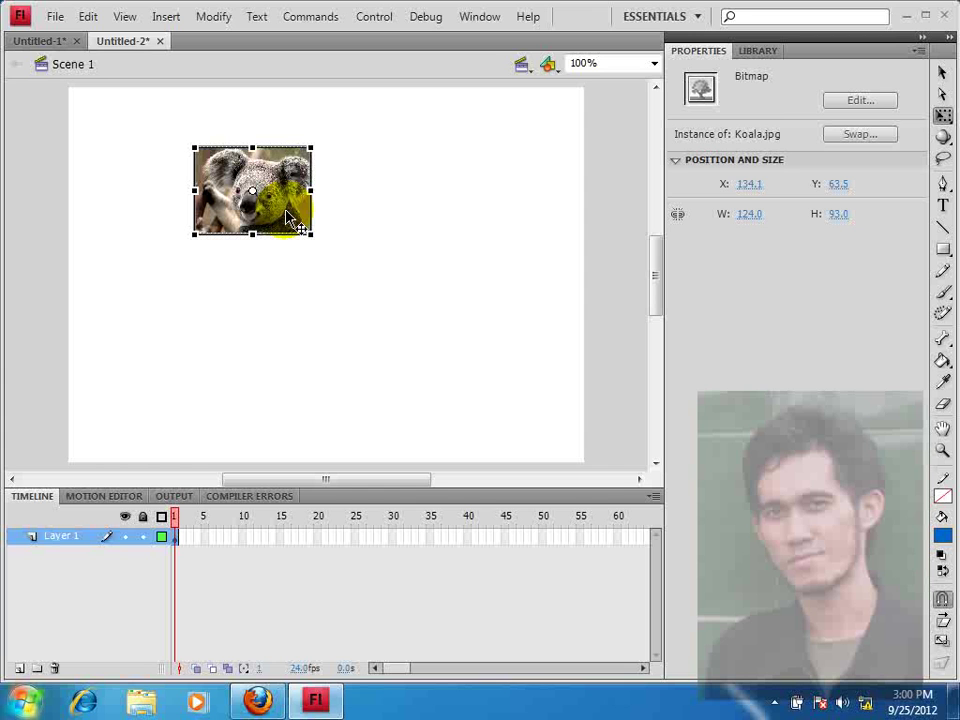
click(356, 257)
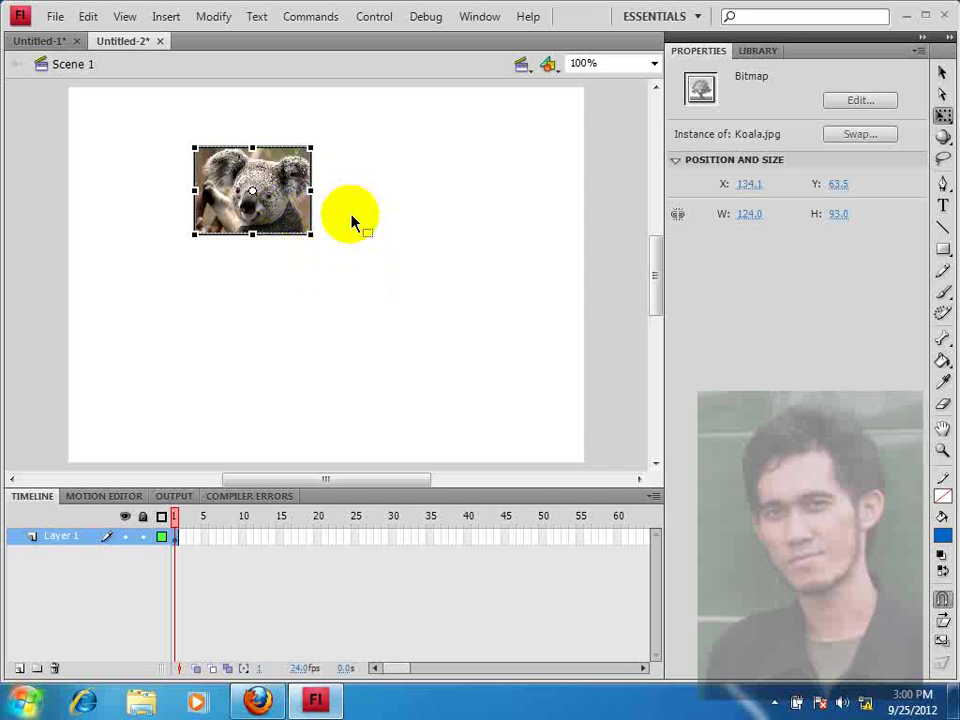
right_click(351, 215)
click(268, 228)
drag(273, 206, 313, 241)
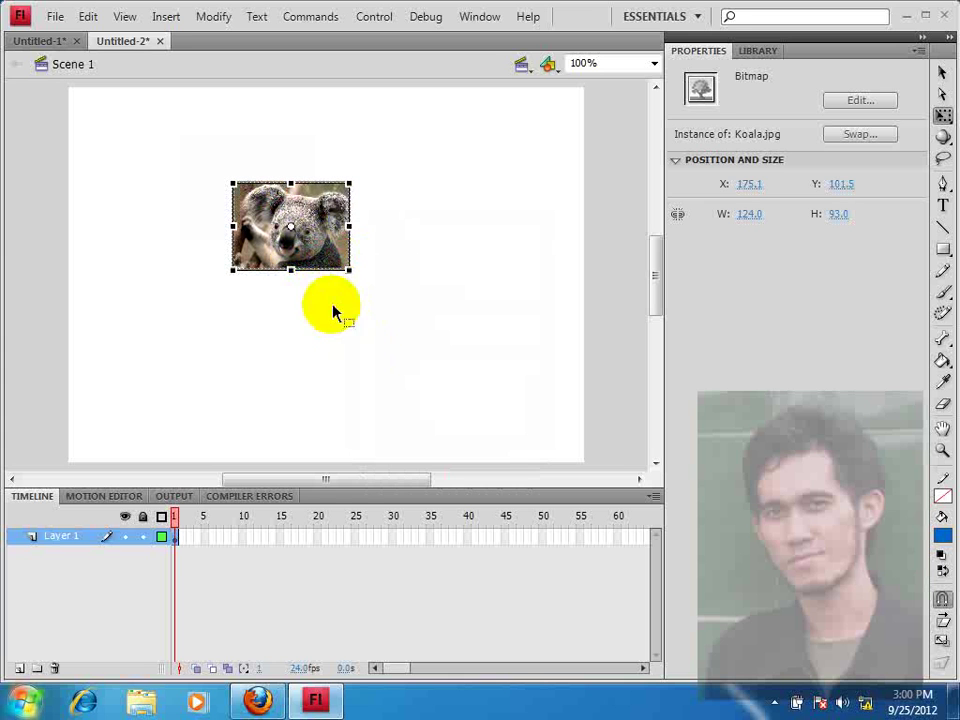
click(328, 317)
click(326, 258)
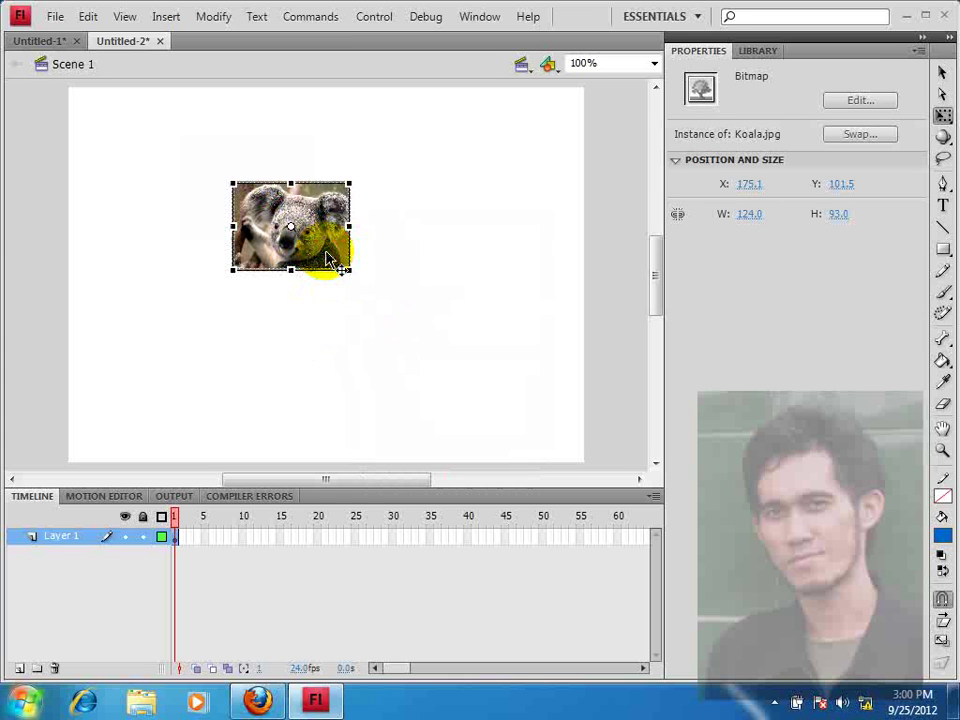
Convert the koala picture to a Button symbol named Tombol_Gambar with a centred registration point
click(224, 17)
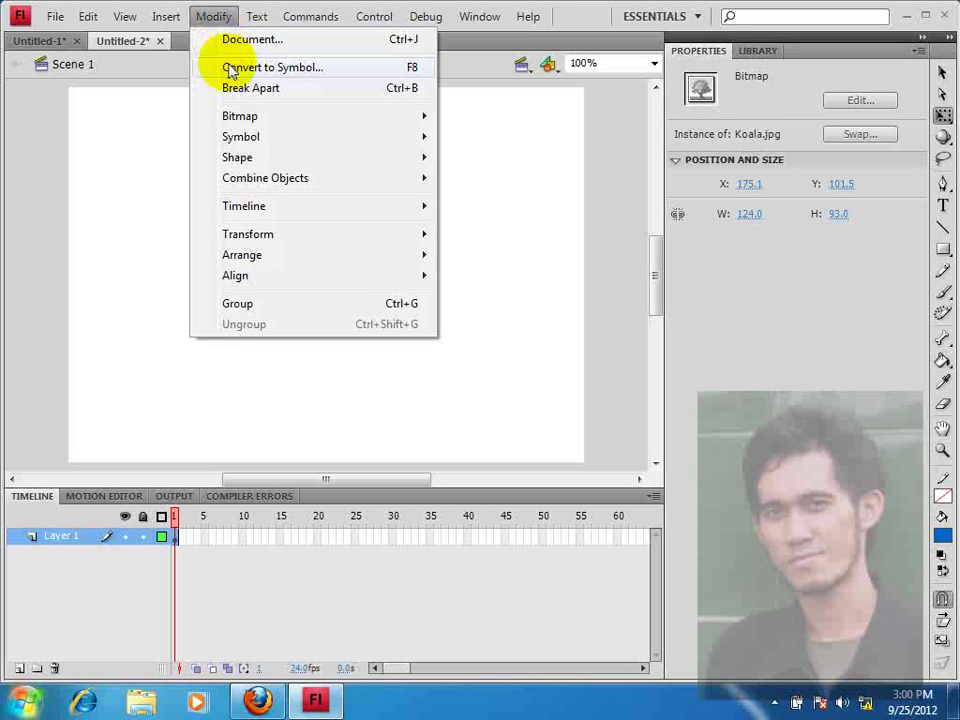
click(388, 70)
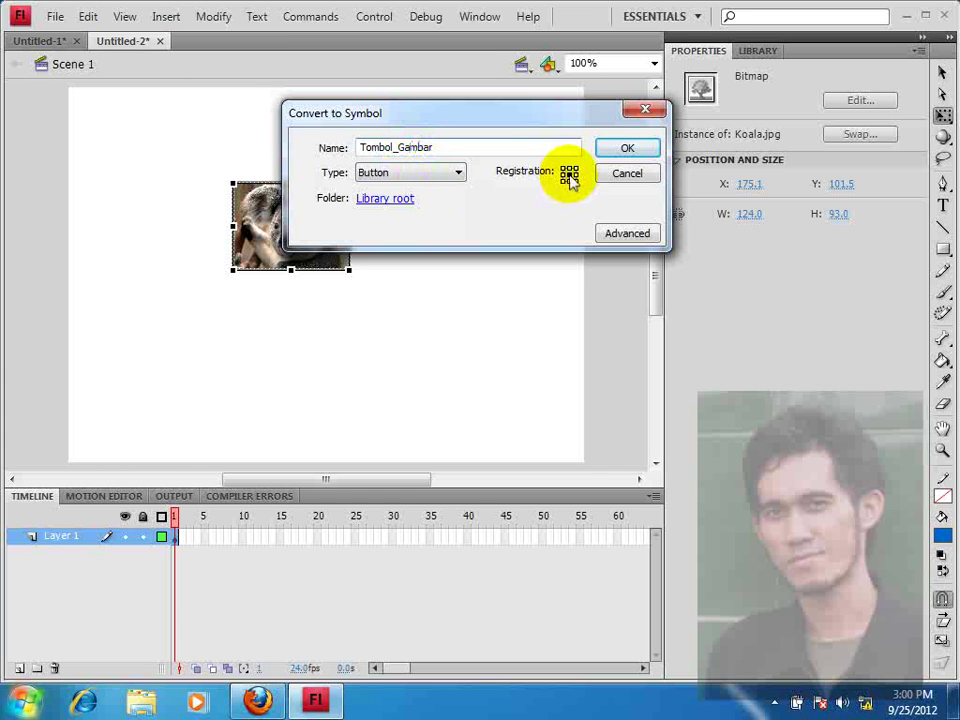
click(620, 150)
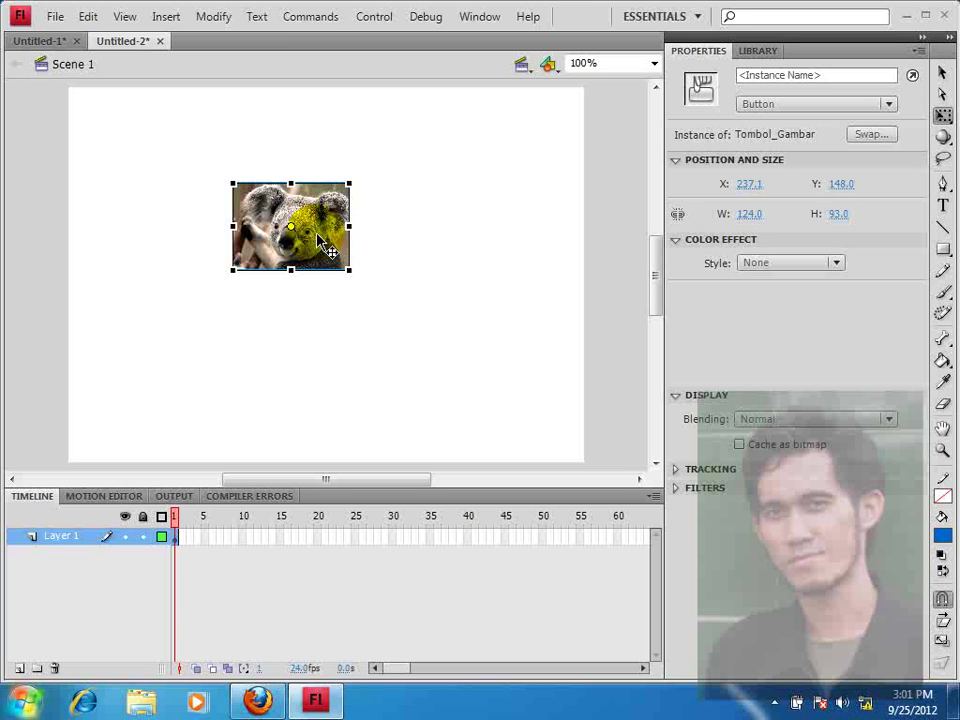
Enter the koala button's editing mode and insert a blank keyframe in its Over state
double_click(310, 262)
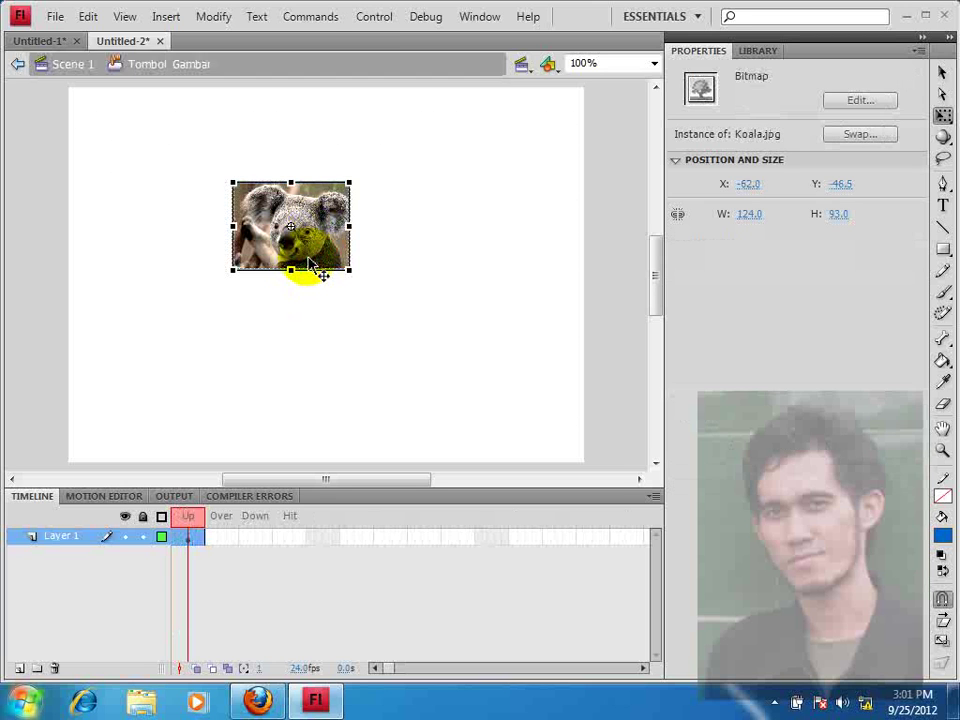
click(225, 538)
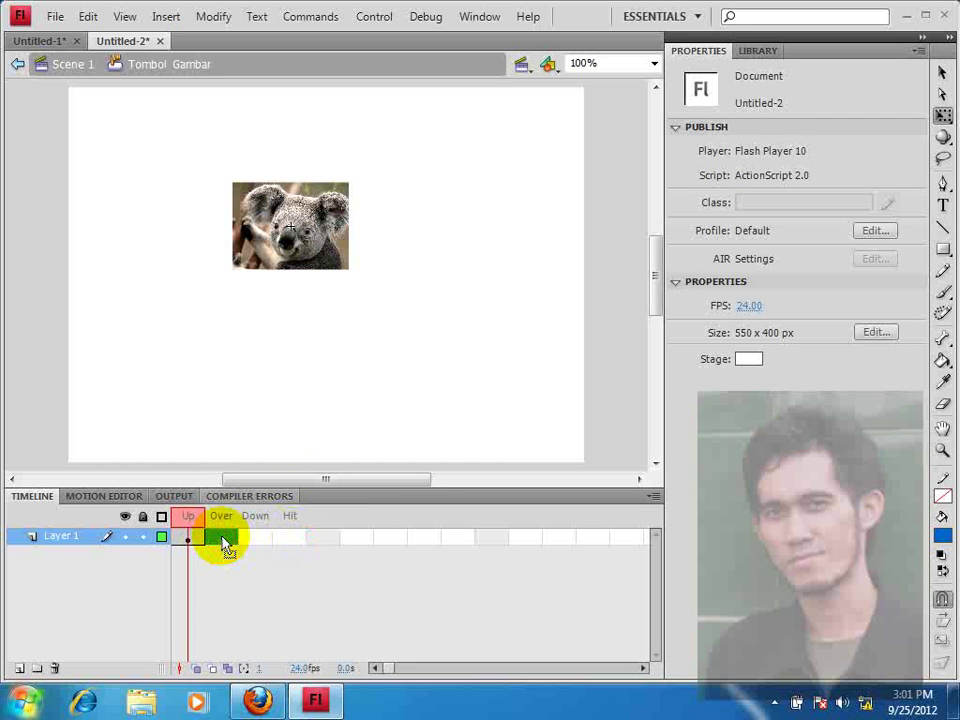
right_click(224, 541)
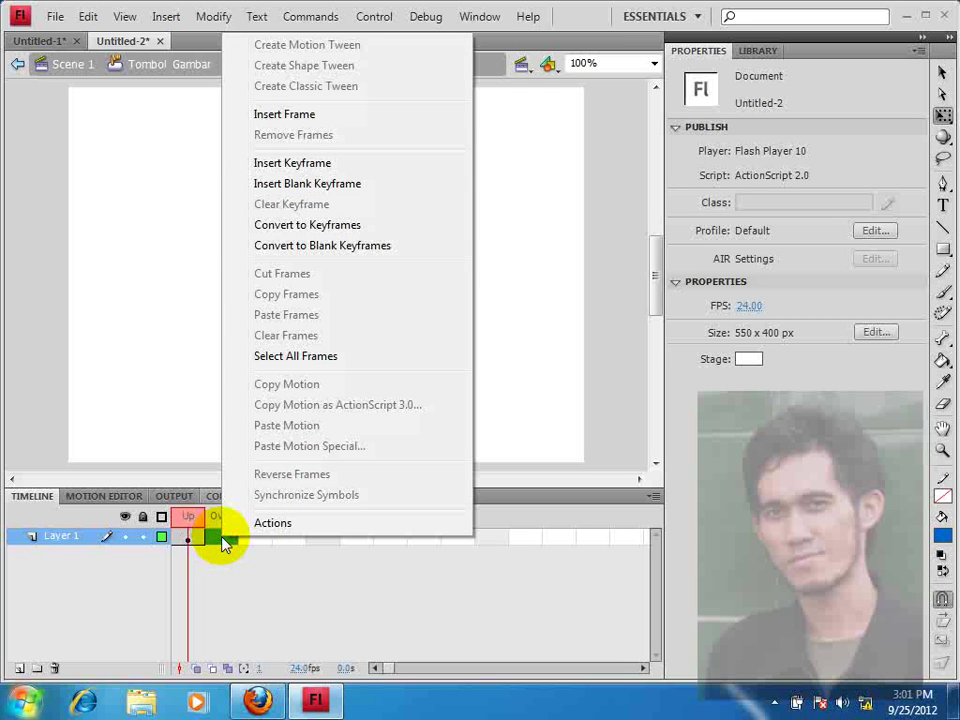
click(309, 186)
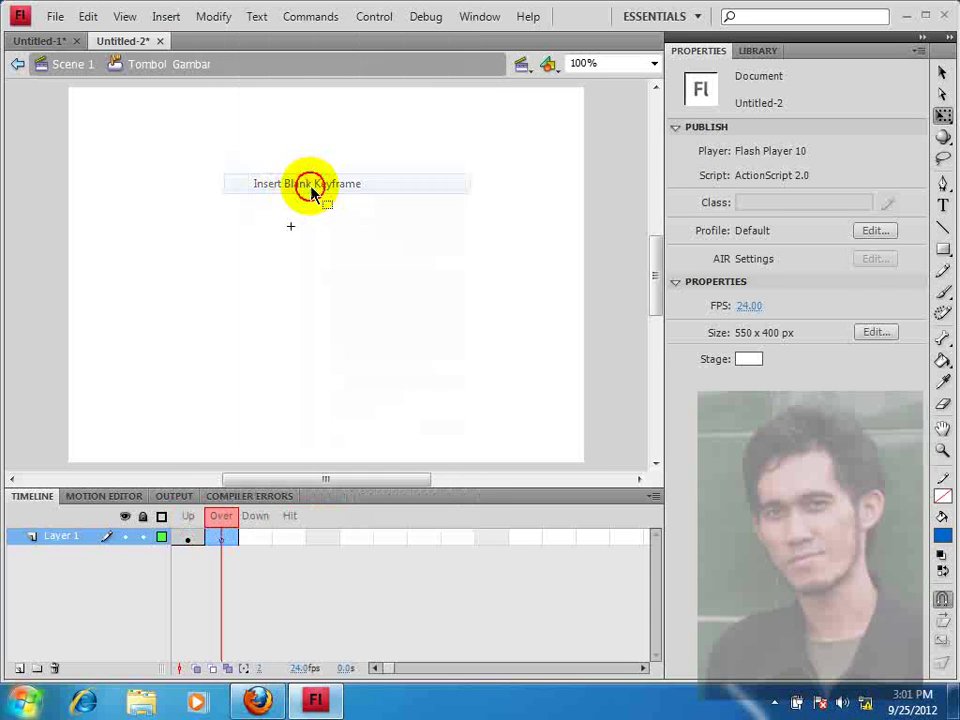
Import Chrysanthemum.jpg from the Sample Pictures folder onto the stage in the Over frame
click(55, 17)
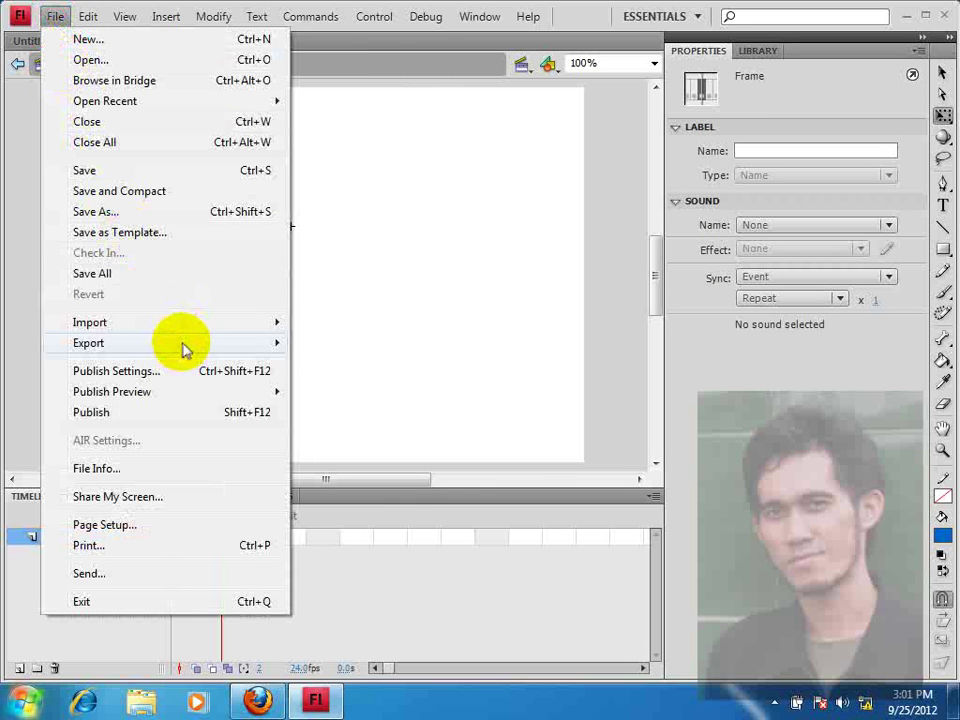
mouse_move(248, 326)
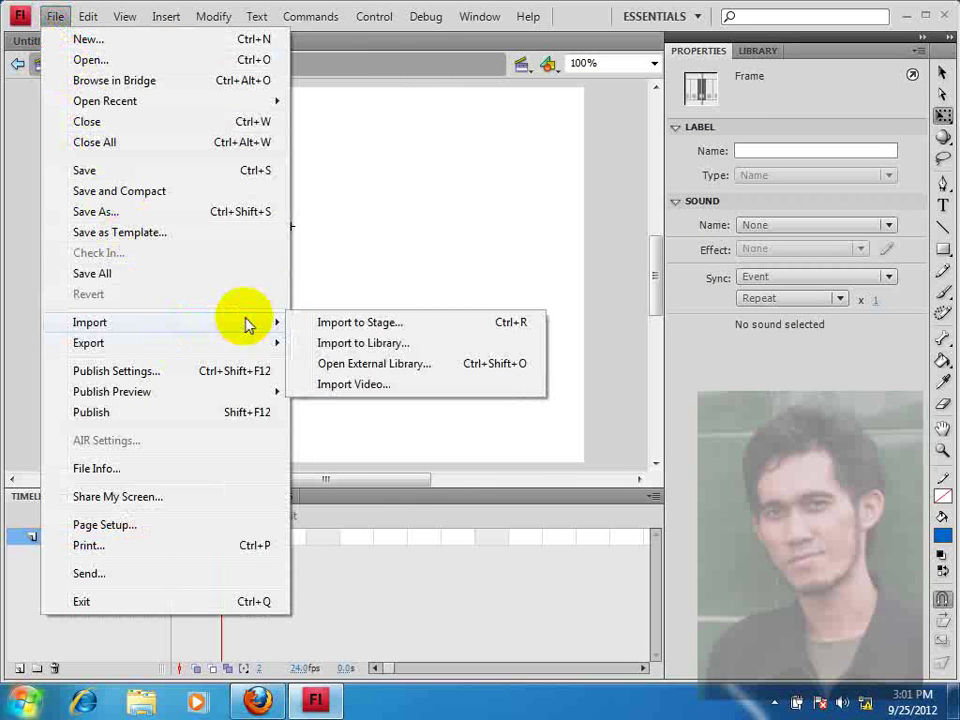
click(340, 325)
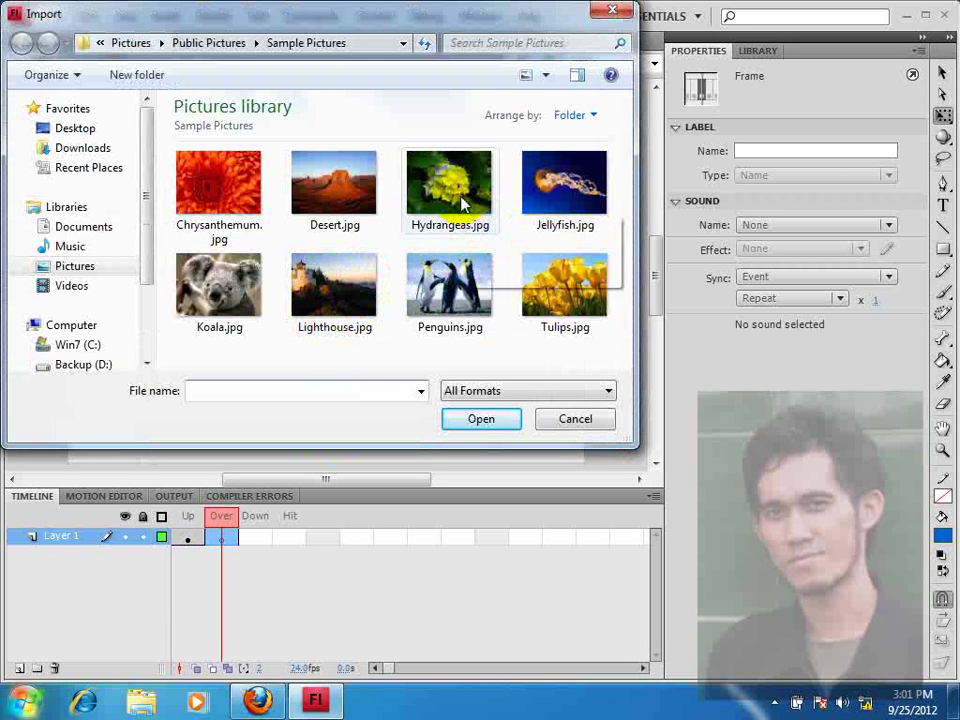
double_click(248, 186)
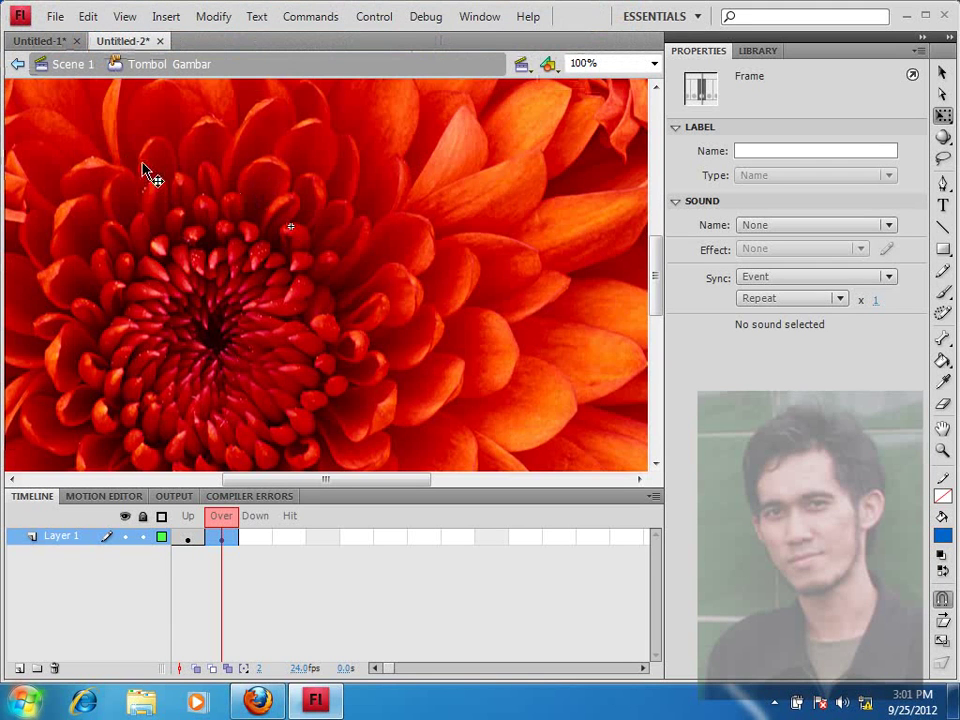
Free-transform the chrysanthemum picture to about 201 x 151 px and place it roughly over the button's registration point
drag(150, 175, 358, 340)
right_click(122, 157)
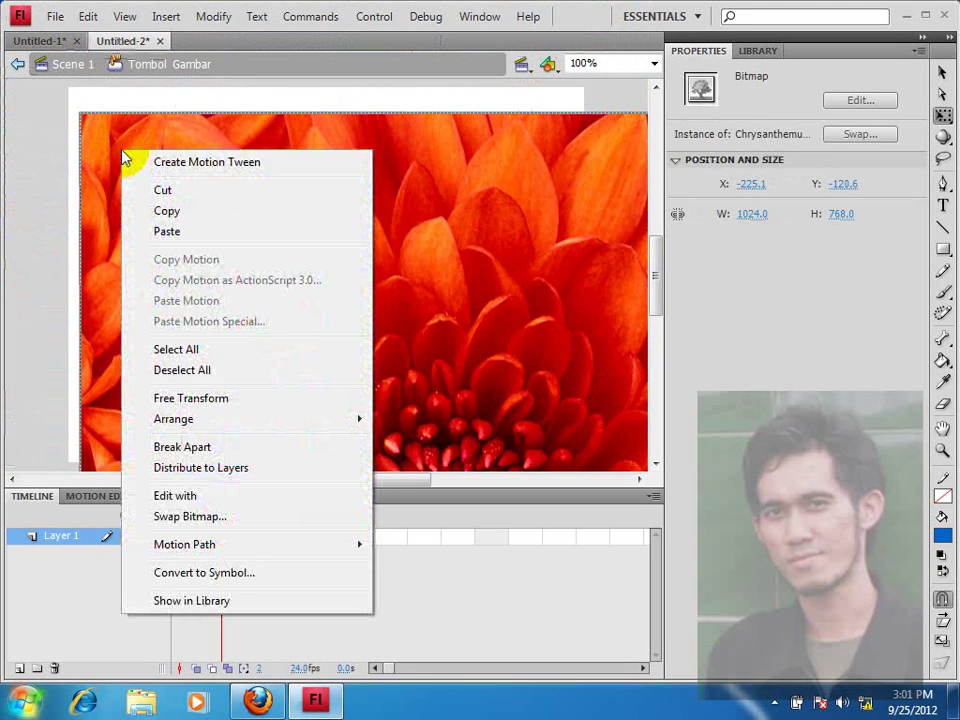
click(199, 400)
drag(81, 113, 392, 345)
drag(459, 399, 212, 204)
drag(146, 153, 219, 207)
drag(355, 314, 305, 250)
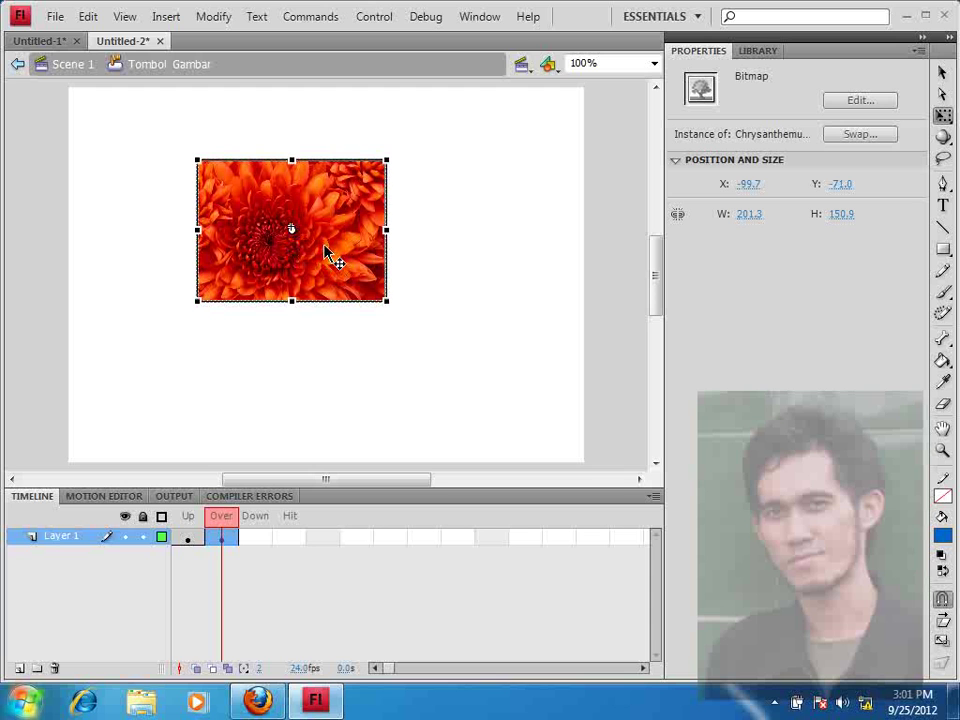
Nudge the chrysanthemum picture slightly left and up onto the registration point, and compare the Up and Over frames
key(Left)
key(Up)
key(Up)
key(Up)
click(302, 410)
click(188, 541)
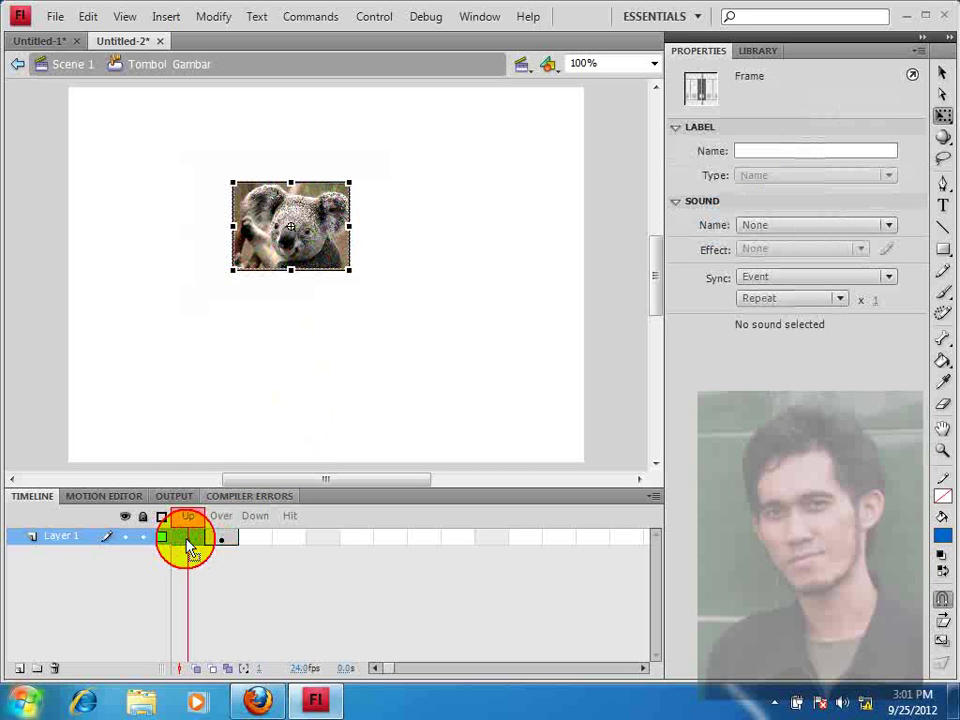
drag(197, 542, 222, 541)
click(222, 541)
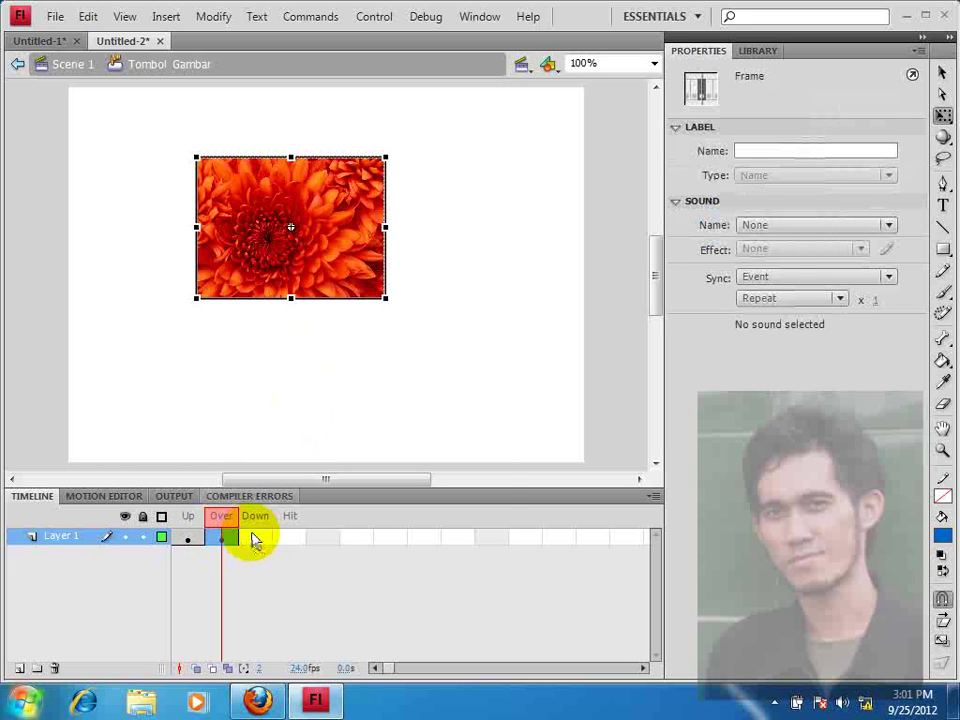
Insert a blank keyframe in the button's Down state
click(260, 542)
right_click(260, 542)
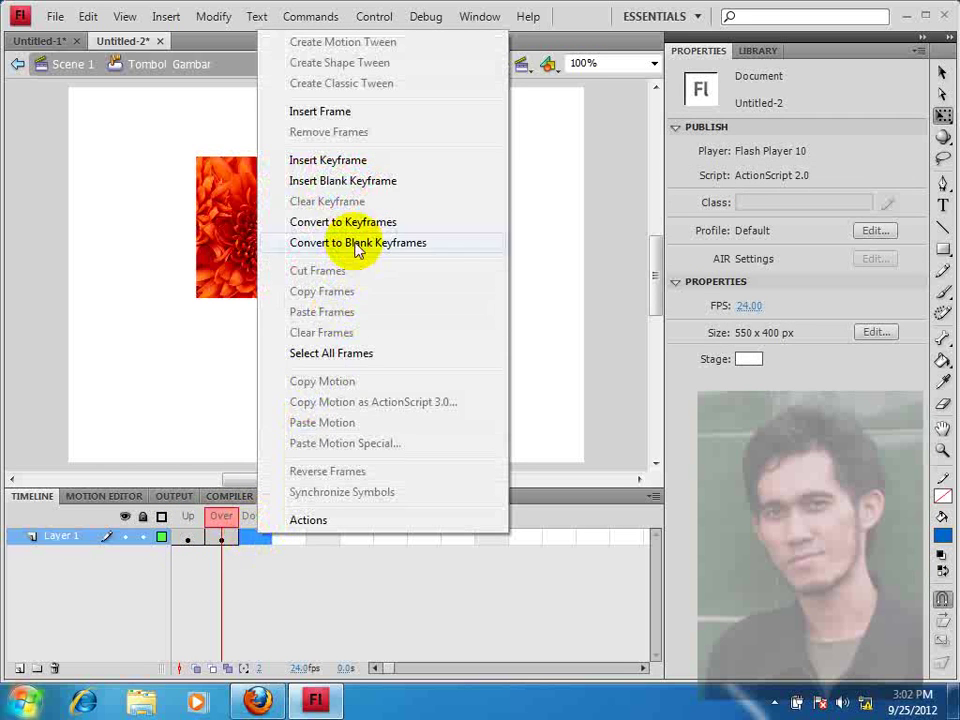
click(364, 181)
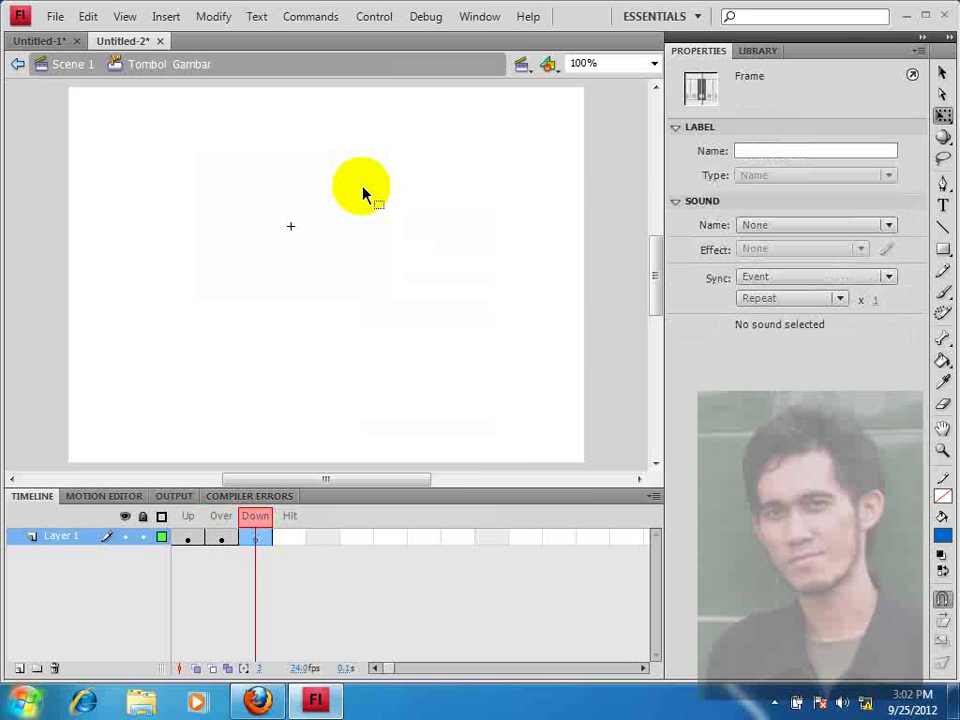
Import Tulips.jpg from the Sample Pictures folder onto the stage in the Down frame
click(58, 17)
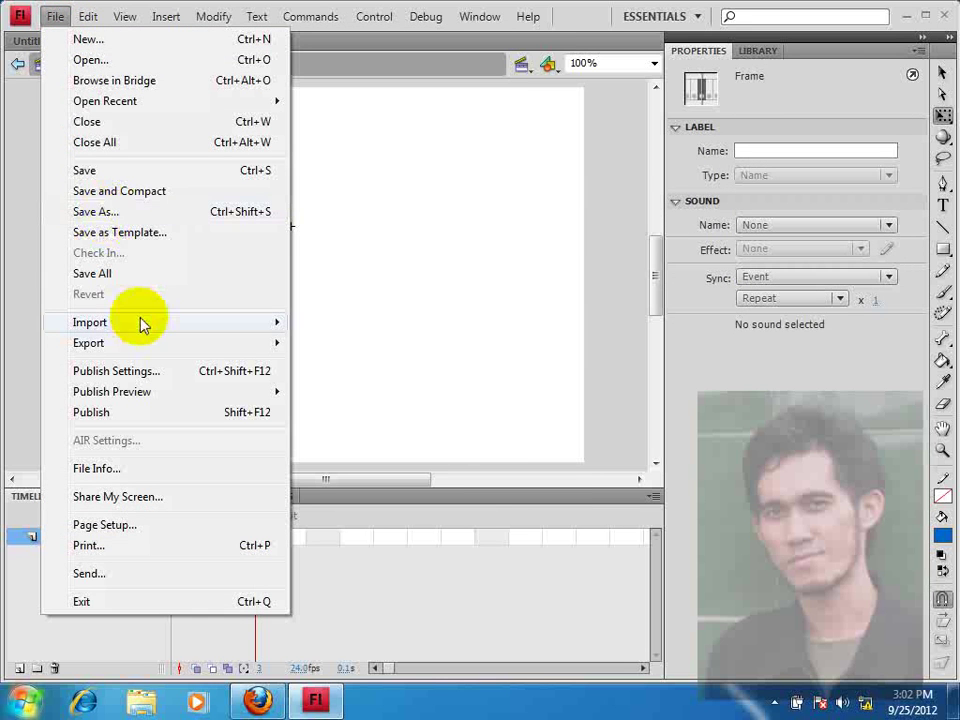
mouse_move(146, 324)
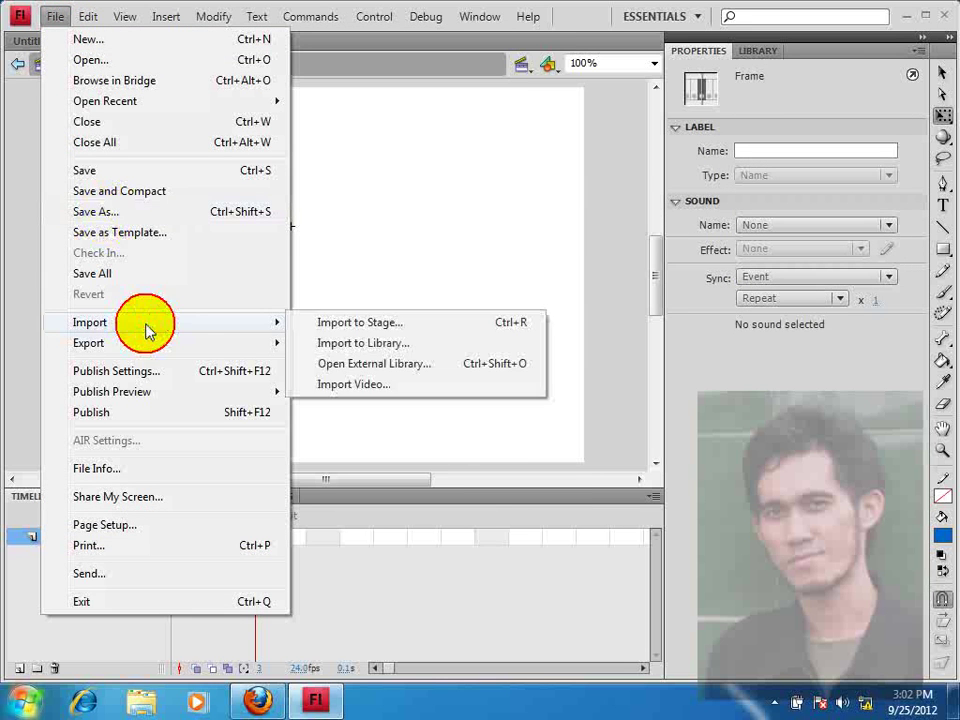
click(328, 323)
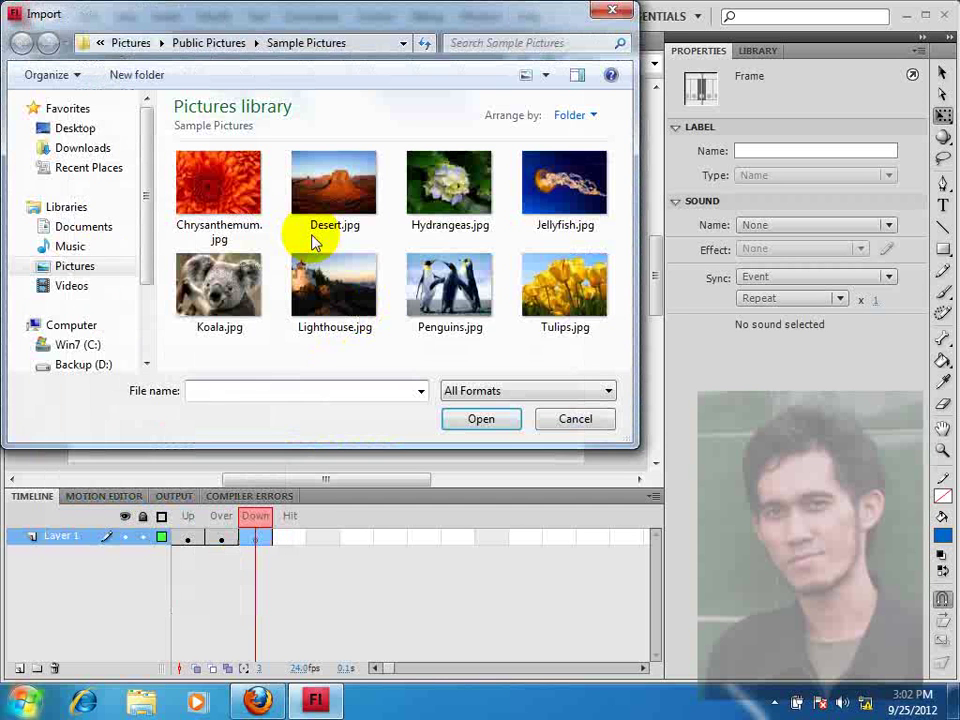
click(567, 285)
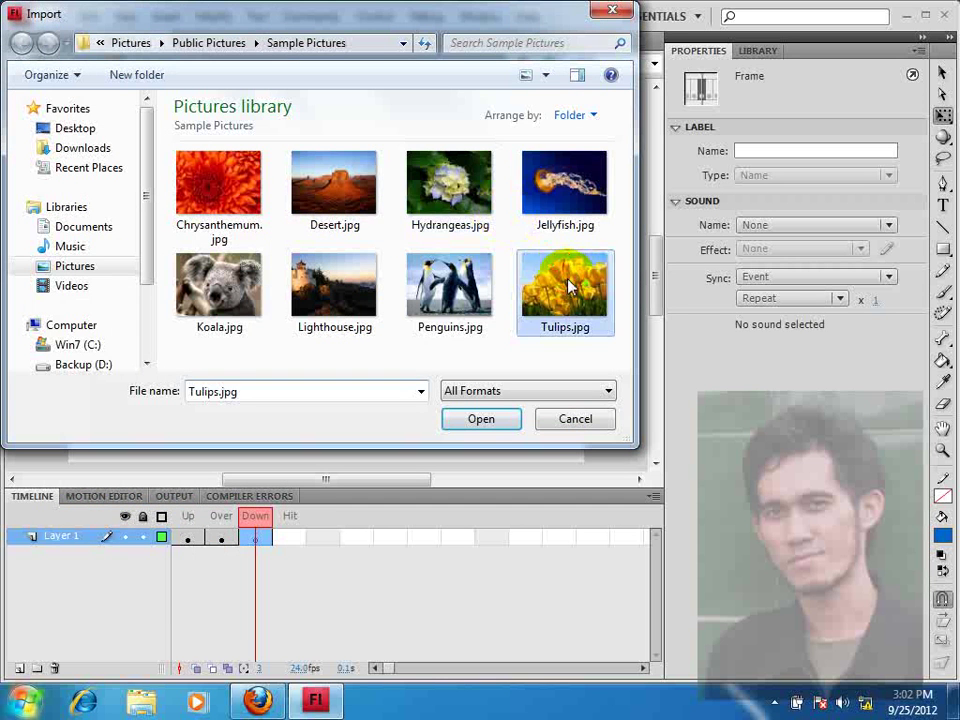
double_click(567, 285)
click(265, 283)
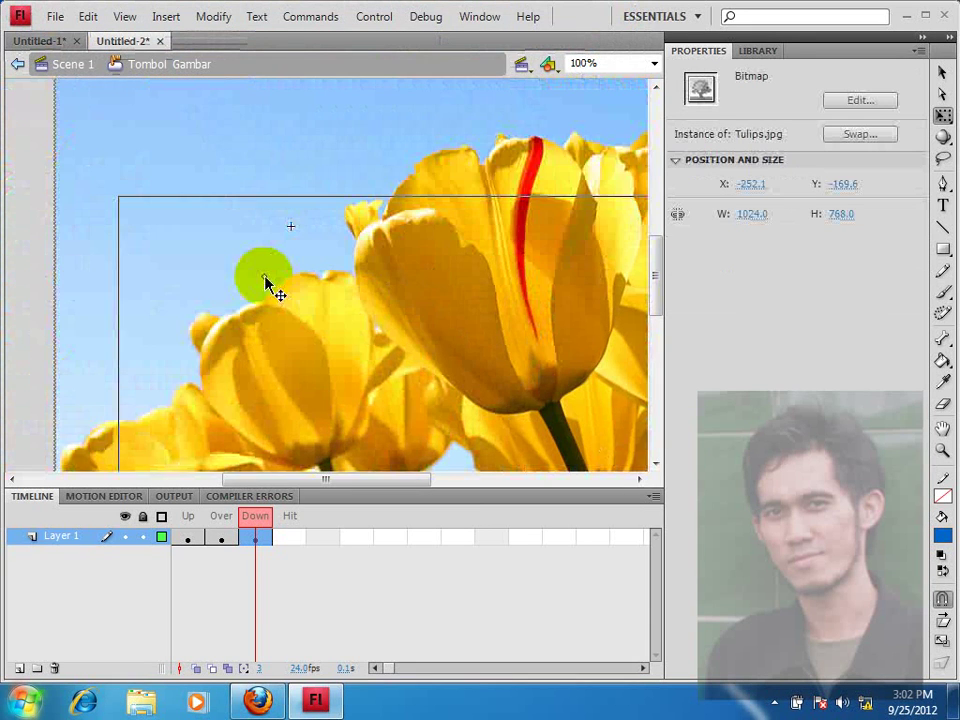
Free-transform the tulips picture in the Down frame to about 142 x 107 px and centre it on the button's registration point
drag(265, 283, 262, 282)
right_click(223, 222)
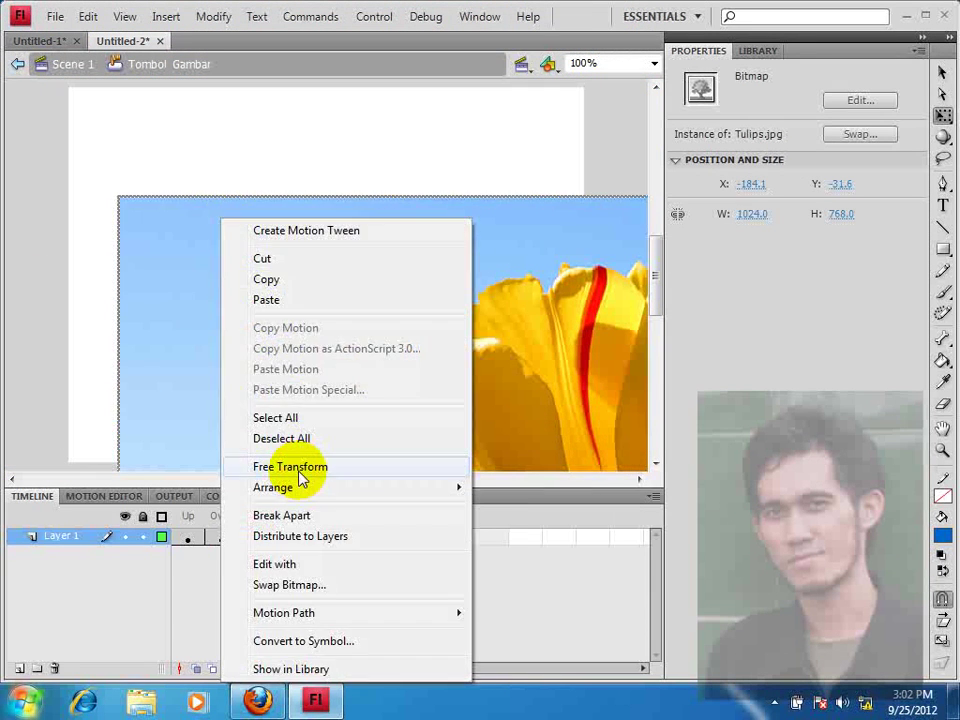
click(290, 467)
drag(119, 198, 248, 252)
drag(294, 343, 268, 248)
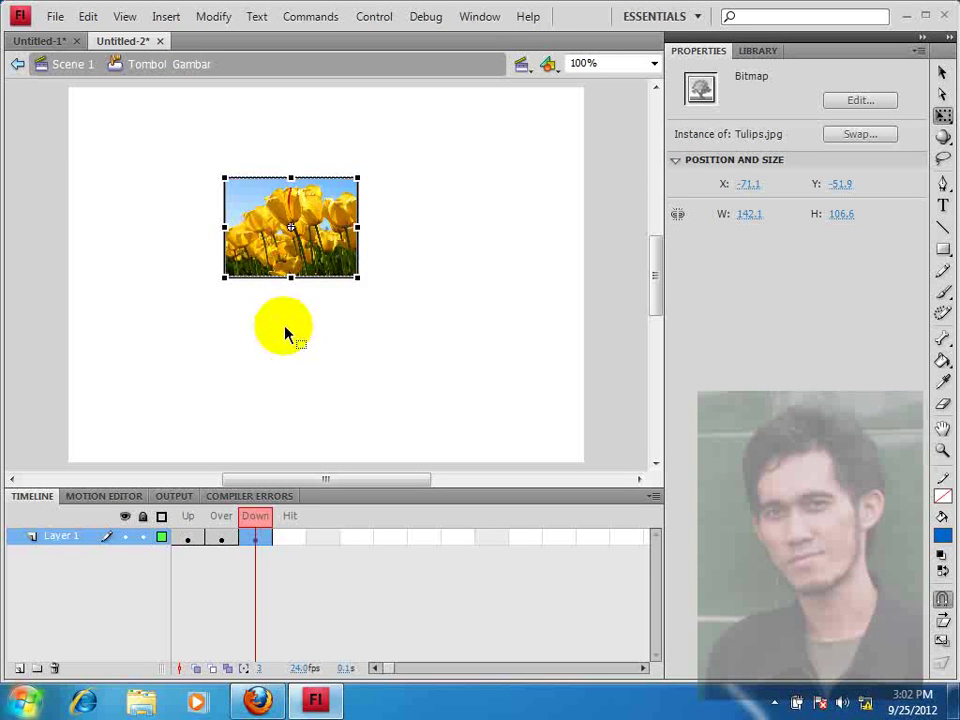
click(348, 326)
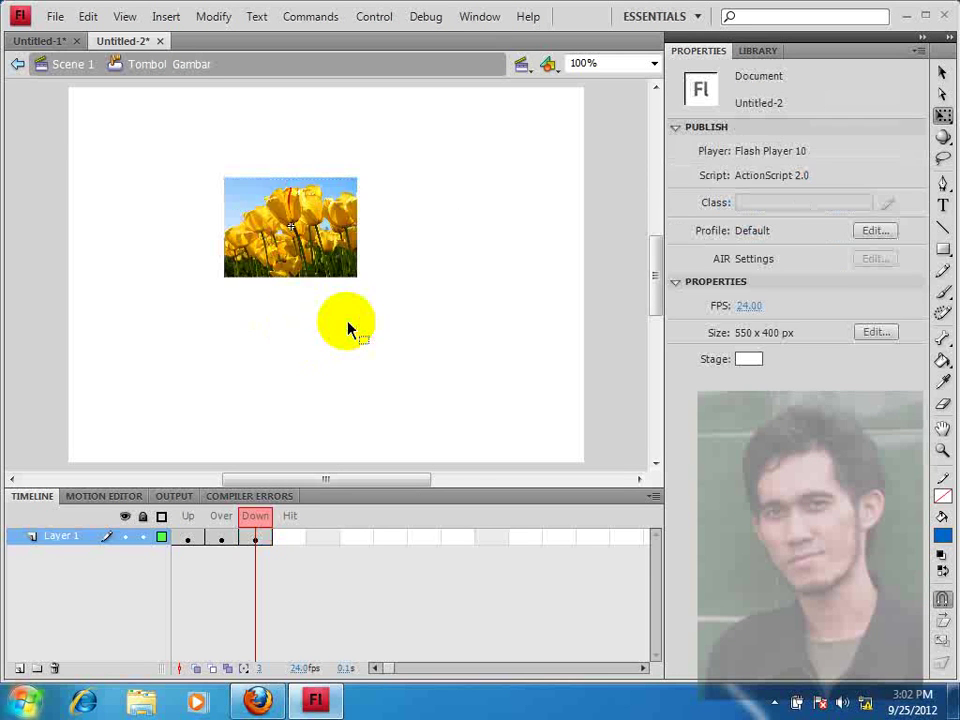
Rotate the tulips picture in the Down frame slightly counterclockwise and the chrysanthemum picture in the Over frame slightly clockwise
click(318, 268)
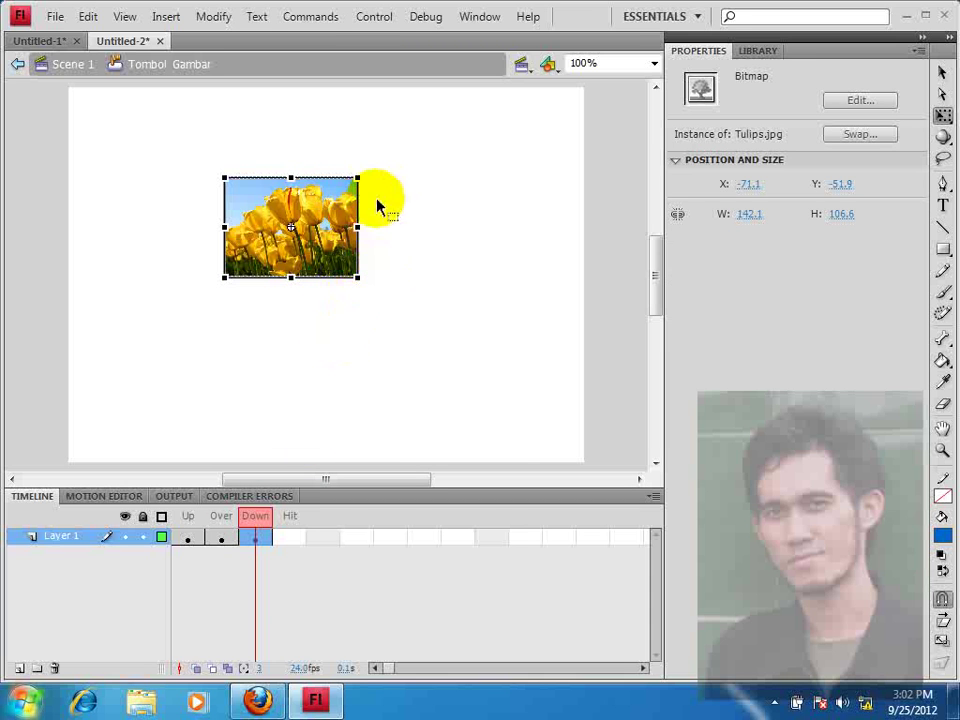
drag(369, 163, 369, 159)
click(222, 537)
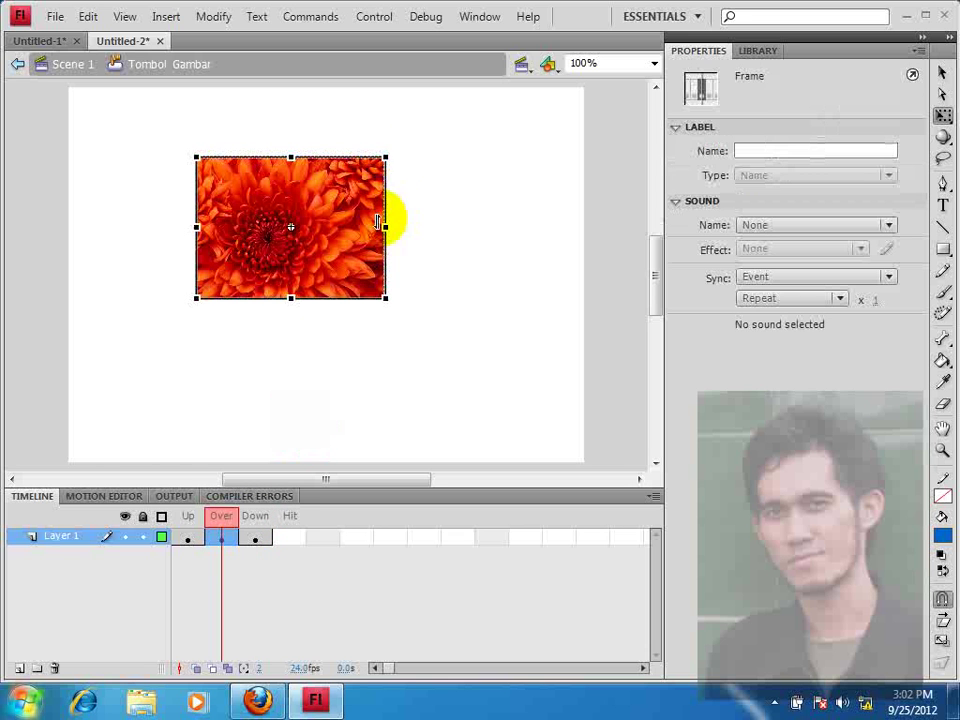
drag(395, 157, 408, 186)
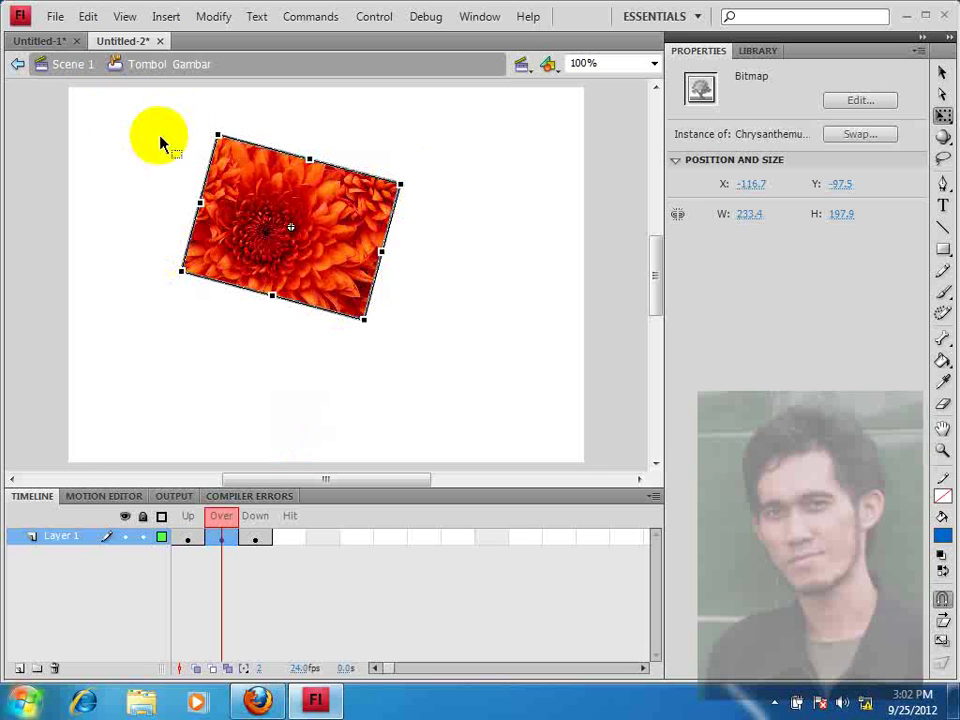
Return to Scene 1, test the movie to try the button's Over and Down states, and close the preview
click(72, 66)
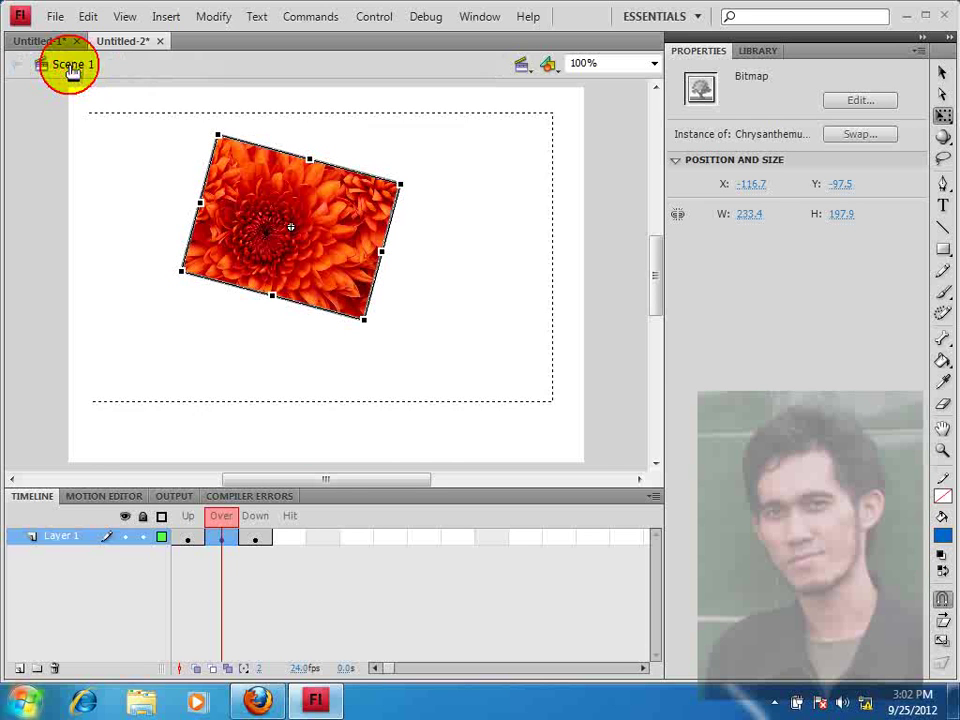
click(372, 17)
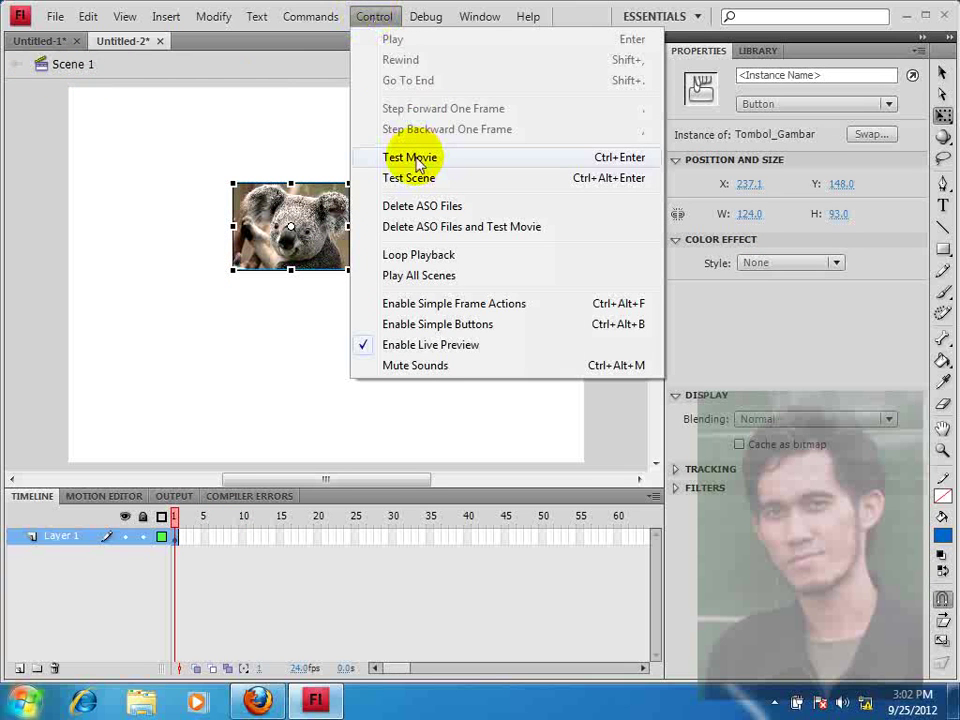
click(601, 165)
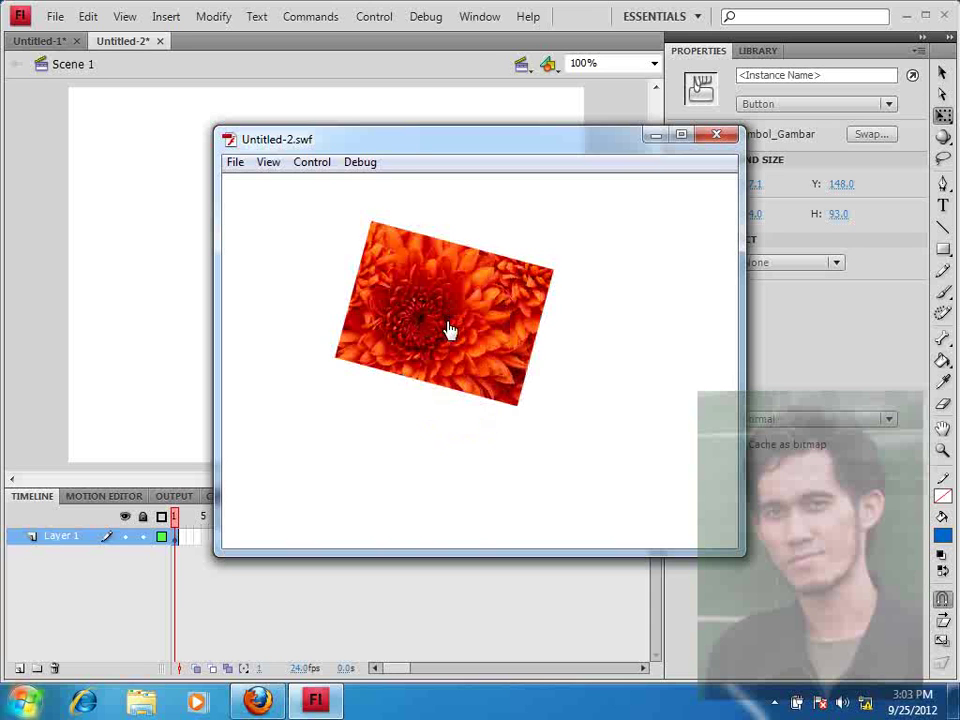
click(454, 318)
click(454, 318)
click(454, 318)
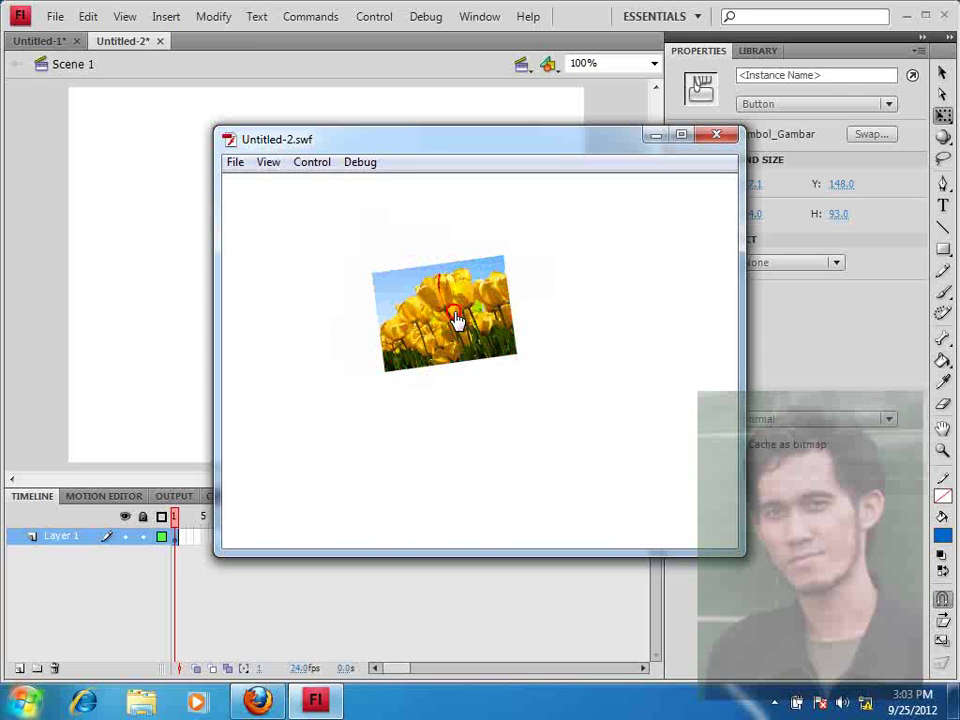
click(712, 139)
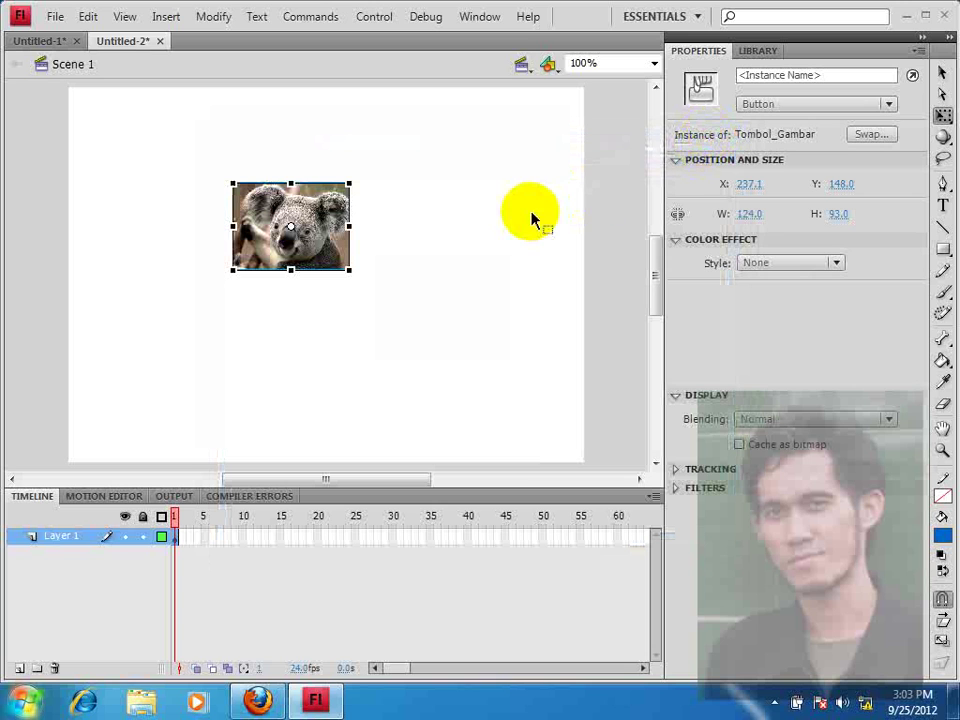